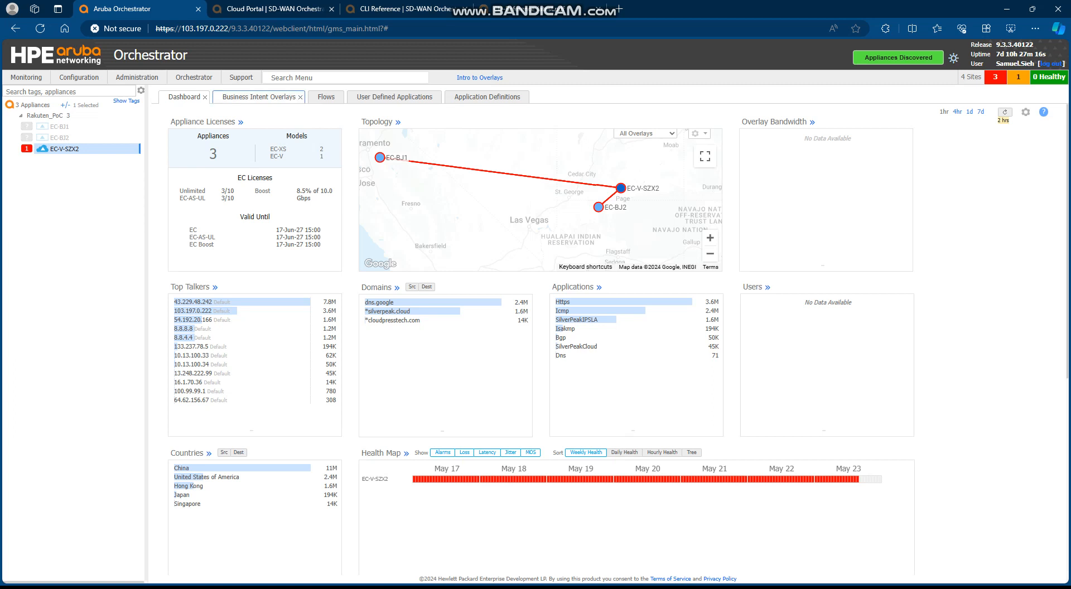
- Close the Business Intent Overlays, Flows, User Defined Applications and Application Definitions pages, keeping only the Dashboard open
{"action": "left_click", "coordinate": [299, 97]}
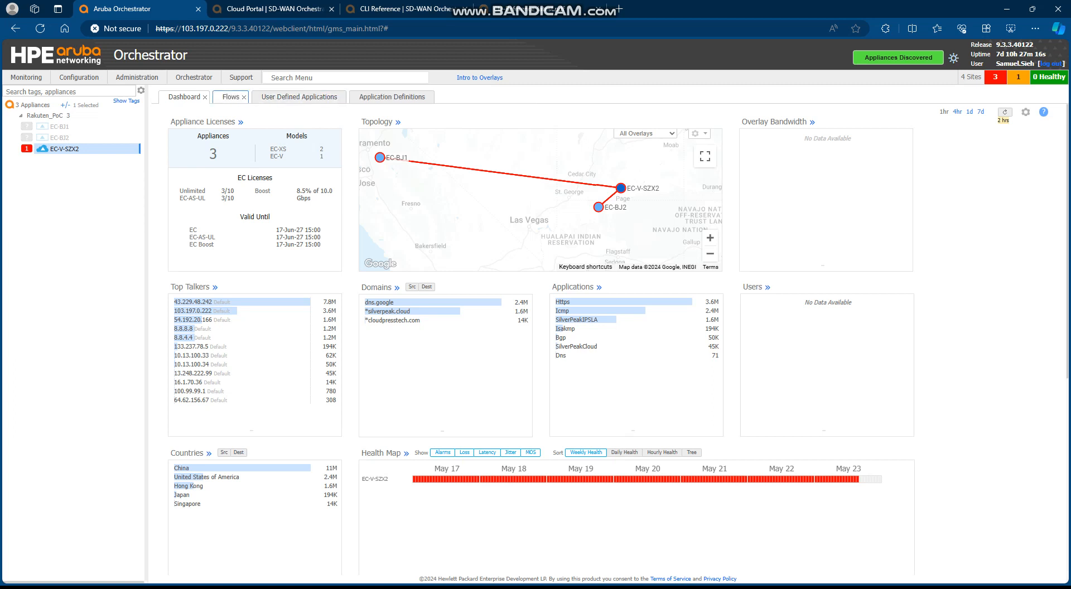
{"action": "left_click", "coordinate": [244, 97]}
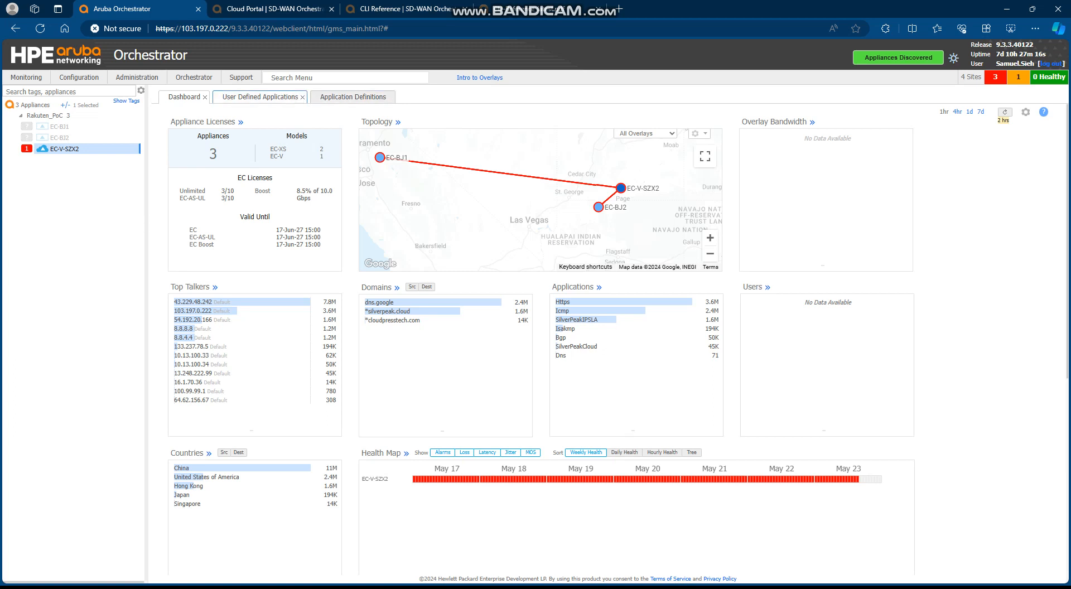
{"action": "left_click", "coordinate": [302, 97]}
{"action": "left_click", "coordinate": [293, 97]}
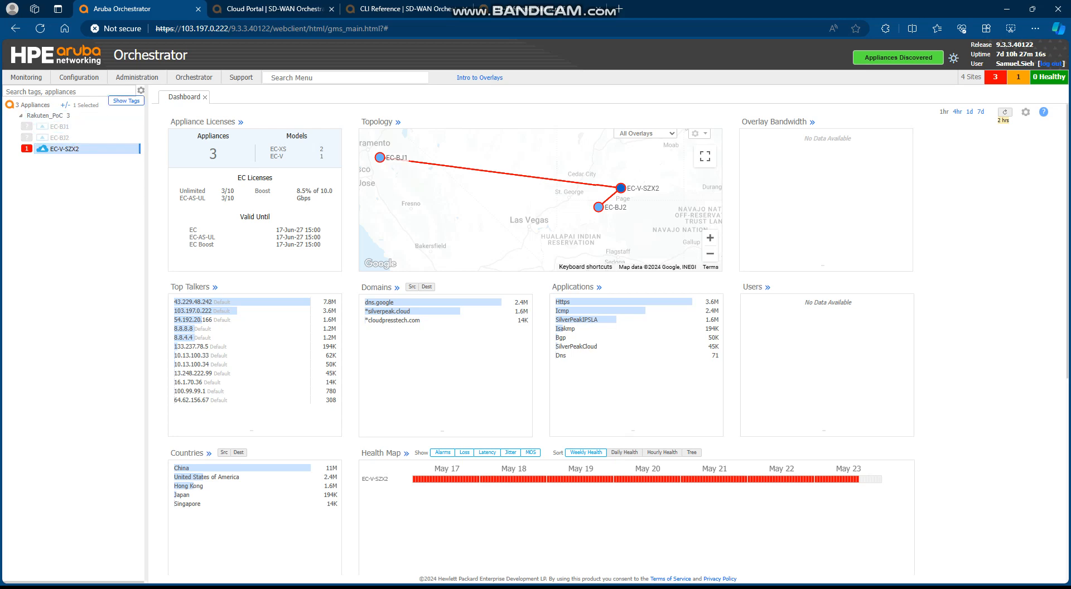
- Glance at the Cloud Portal documentation and examine the Orchestrator dashboard's topology map and traffic, health and link statistics
{"action": "key", "text": "ctrl+Tab"}
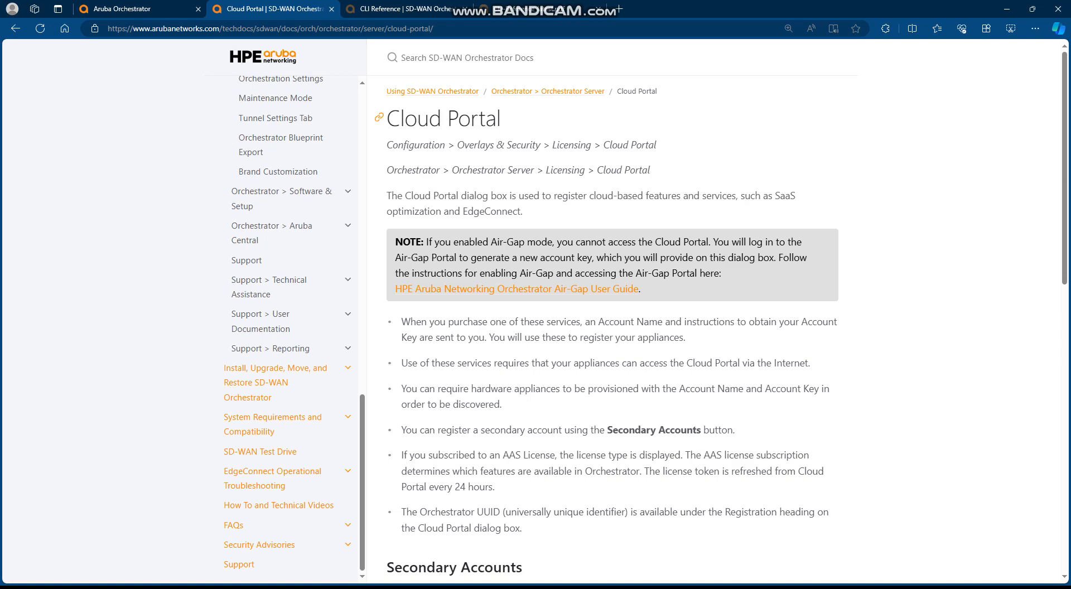
{"action": "key", "text": "ctrl+shift+Tab"}
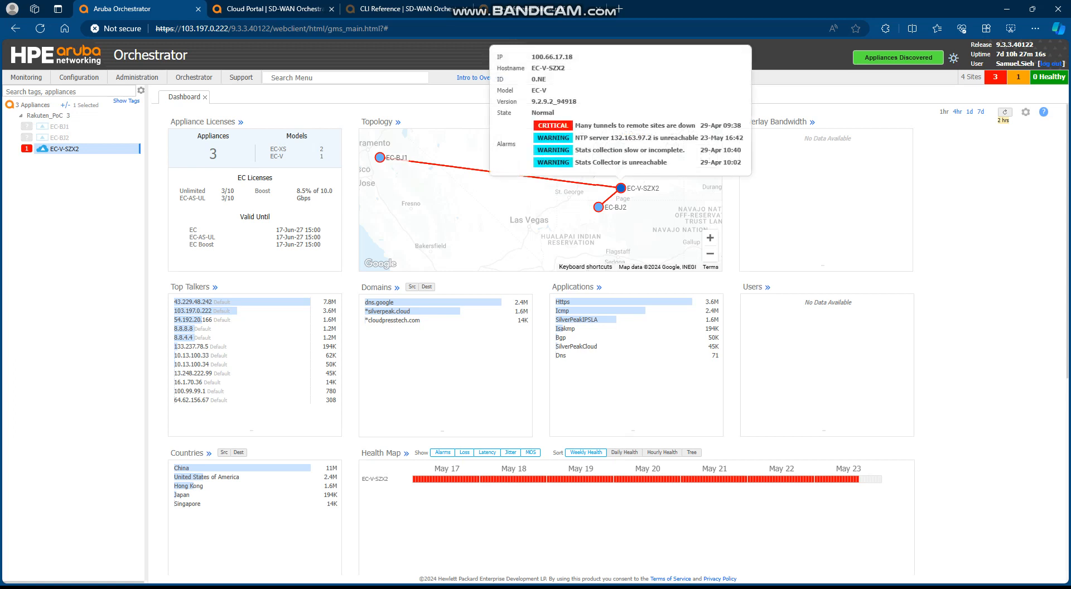
{"action": "mouse_move", "coordinate": [380, 158]}
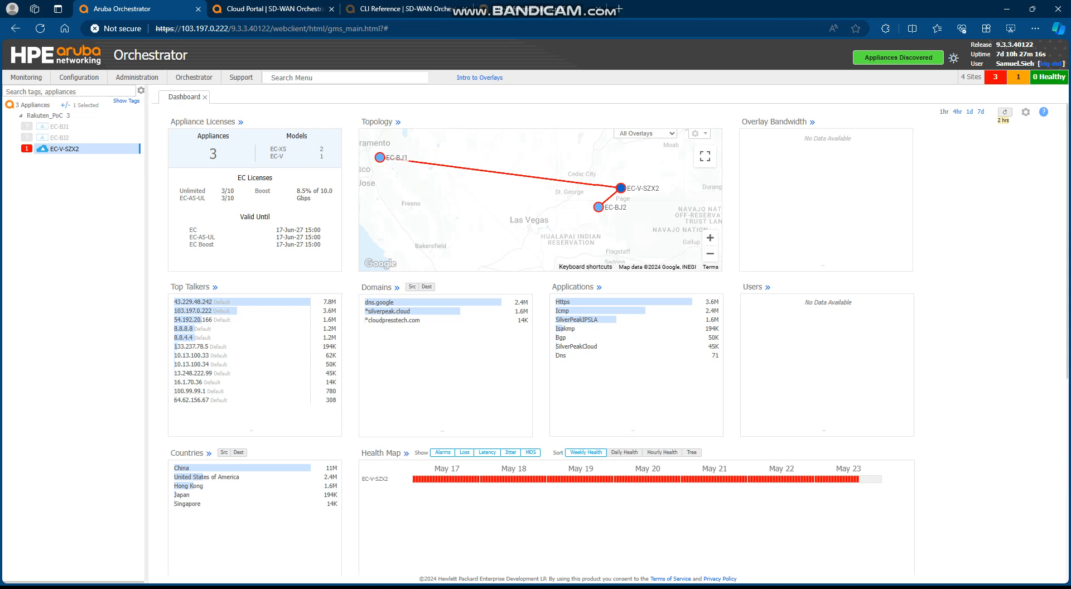
{"action": "scroll", "coordinate": [618, 339], "scroll_direction": "down", "scroll_amount": 6}
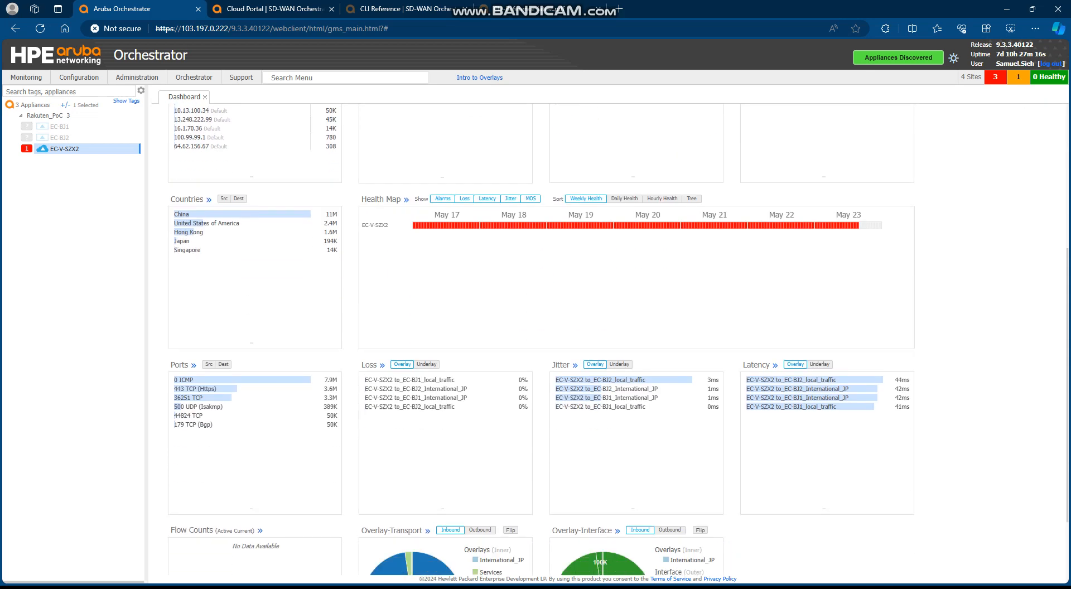
{"action": "scroll", "coordinate": [618, 339], "scroll_direction": "up", "scroll_amount": 6}
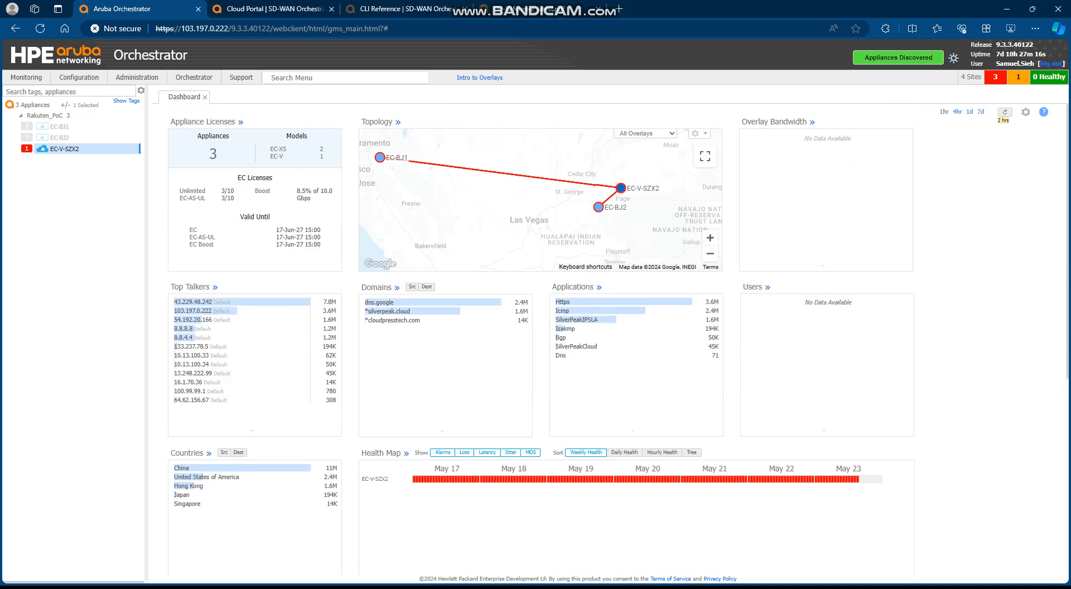
- Review the Deployment settings of appliance EC-V-SZX2 and close them without saving
{"action": "mouse_move", "coordinate": [65, 148]}
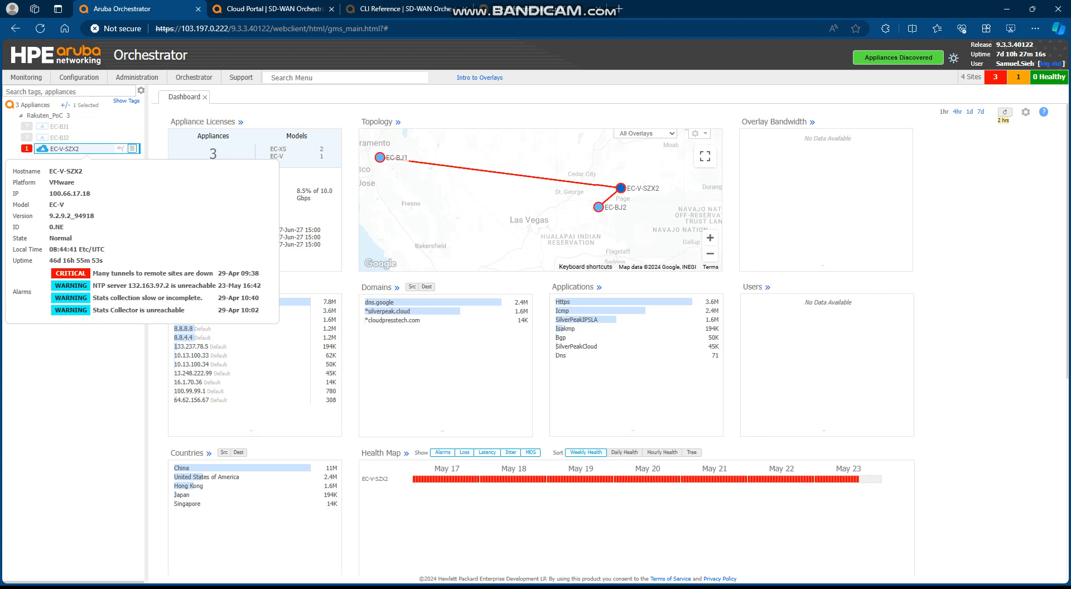
{"action": "left_click", "coordinate": [132, 149]}
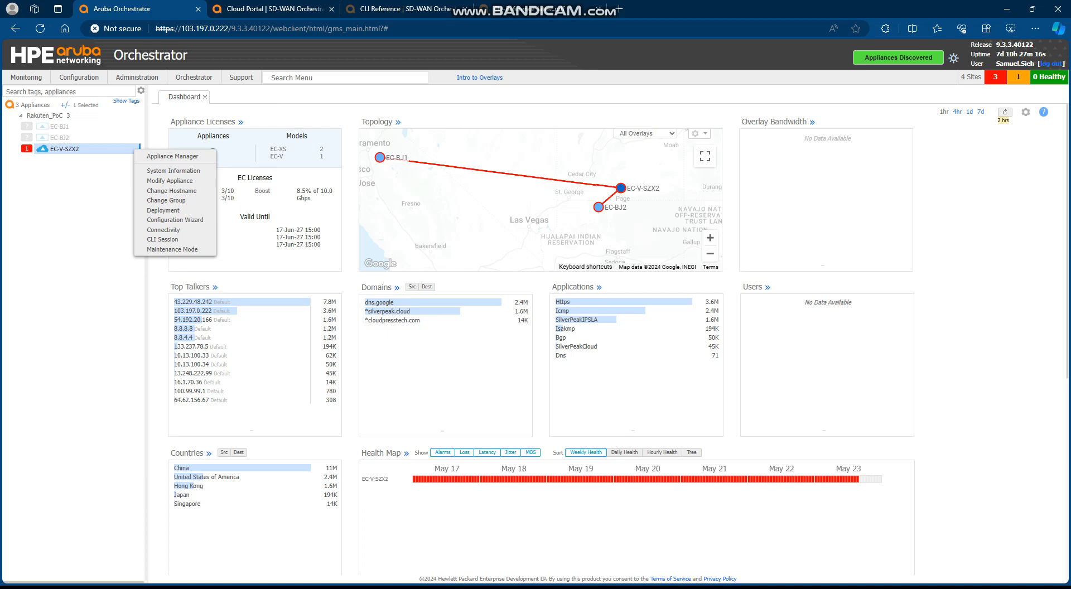
{"action": "left_click", "coordinate": [163, 210]}
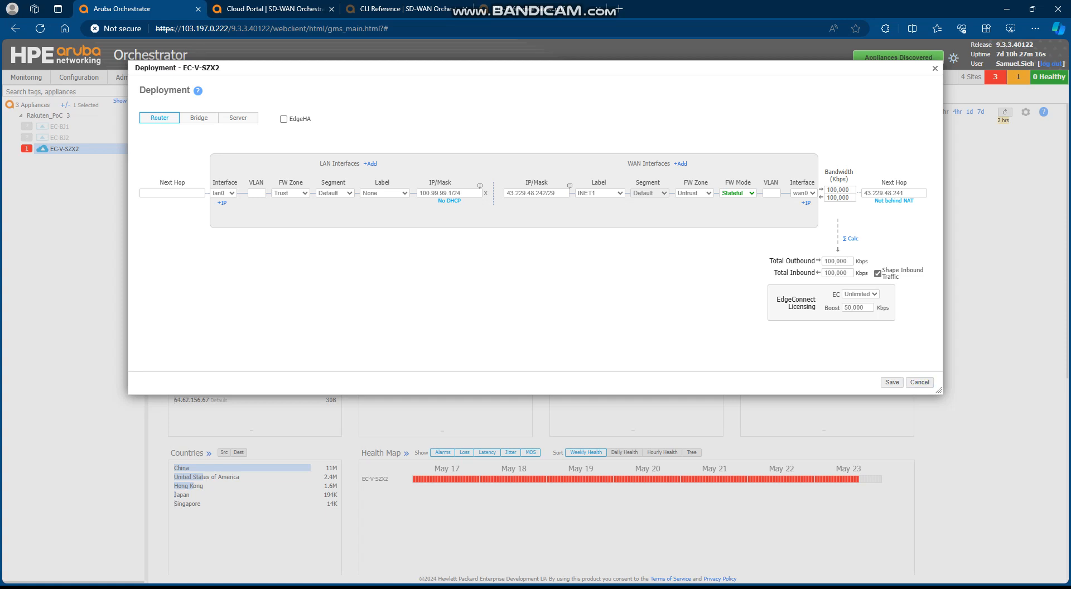
{"action": "key", "text": "Escape"}
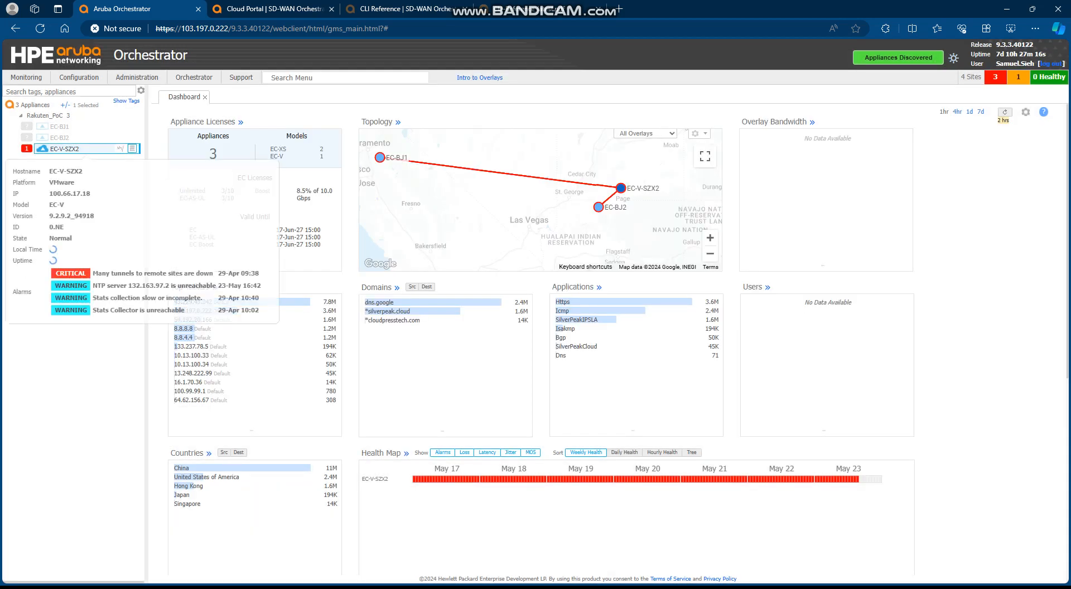
- Go to Business Intent Overlays and open the local_traffic overlay's configuration for SD-WAN traffic to internal subnets
{"action": "mouse_move", "coordinate": [79, 77]}
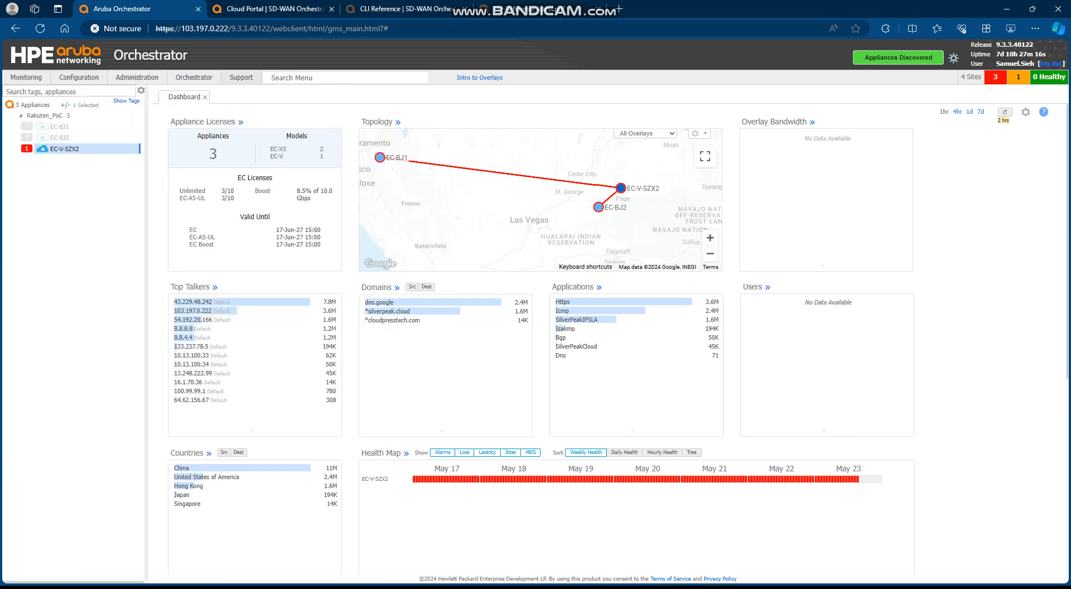
{"action": "mouse_move", "coordinate": [27, 77]}
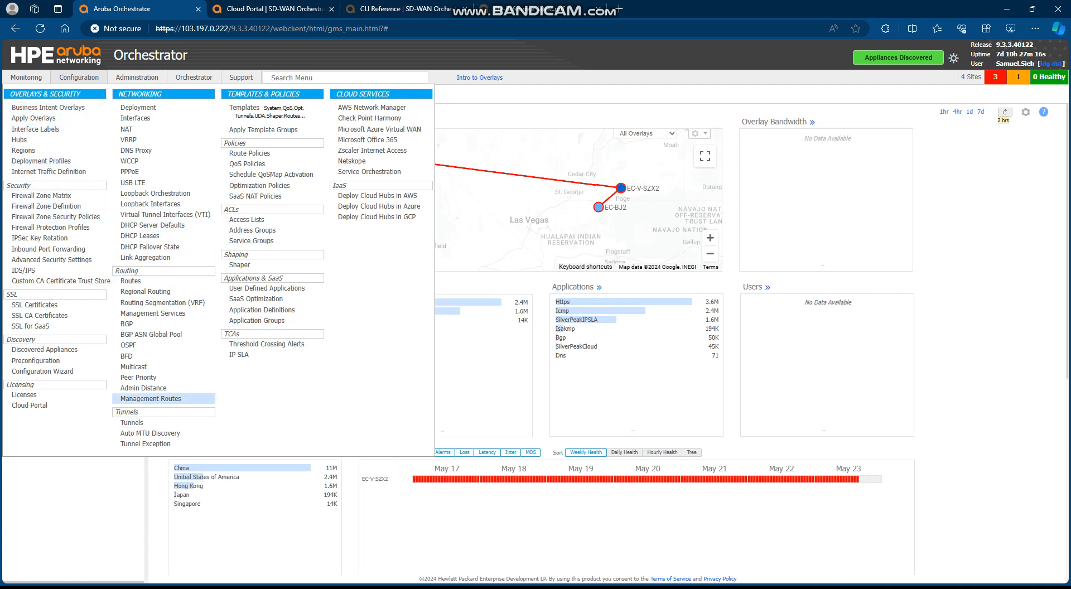
{"action": "left_click", "coordinate": [48, 107]}
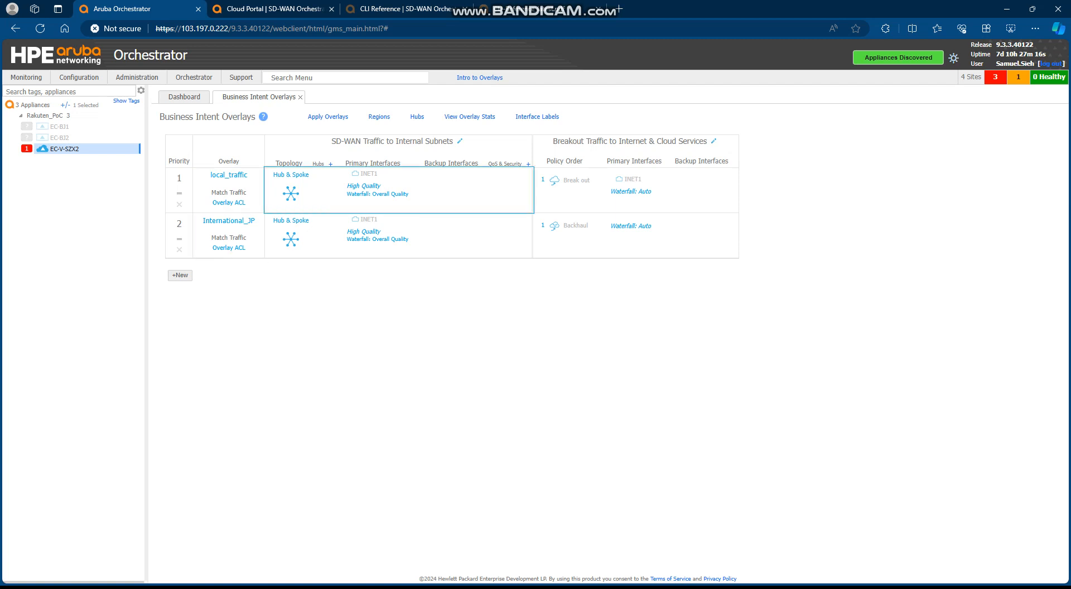
{"action": "left_click", "coordinate": [399, 190]}
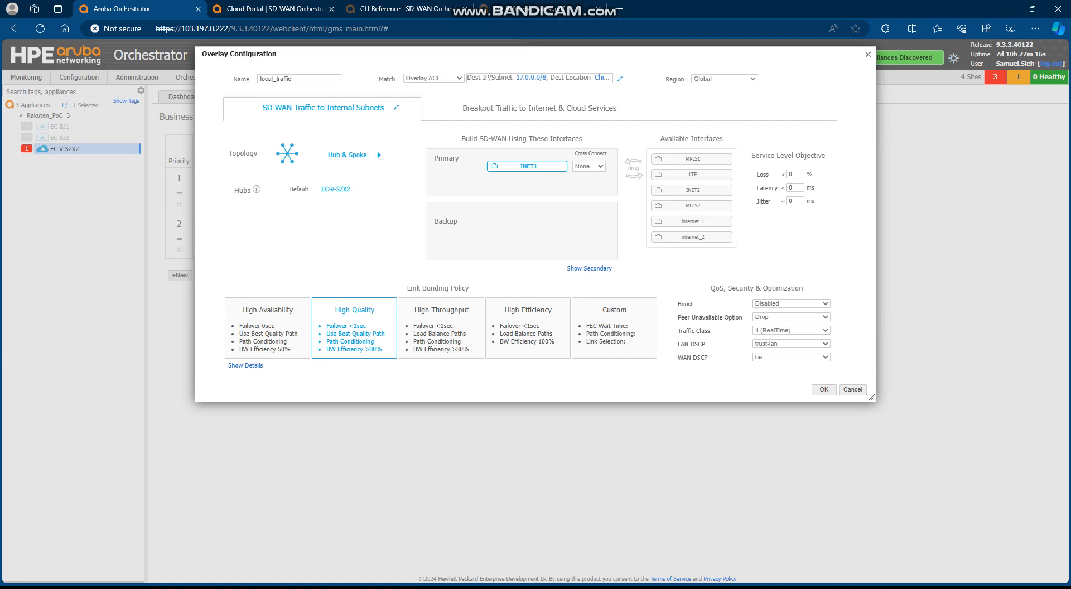
- Try a Mesh topology for the local_traffic overlay, with MPLS1 as an additional primary interface and INET2 as backup
{"action": "left_click_drag", "start_coordinate": [693, 159], "coordinate": [529, 182]}
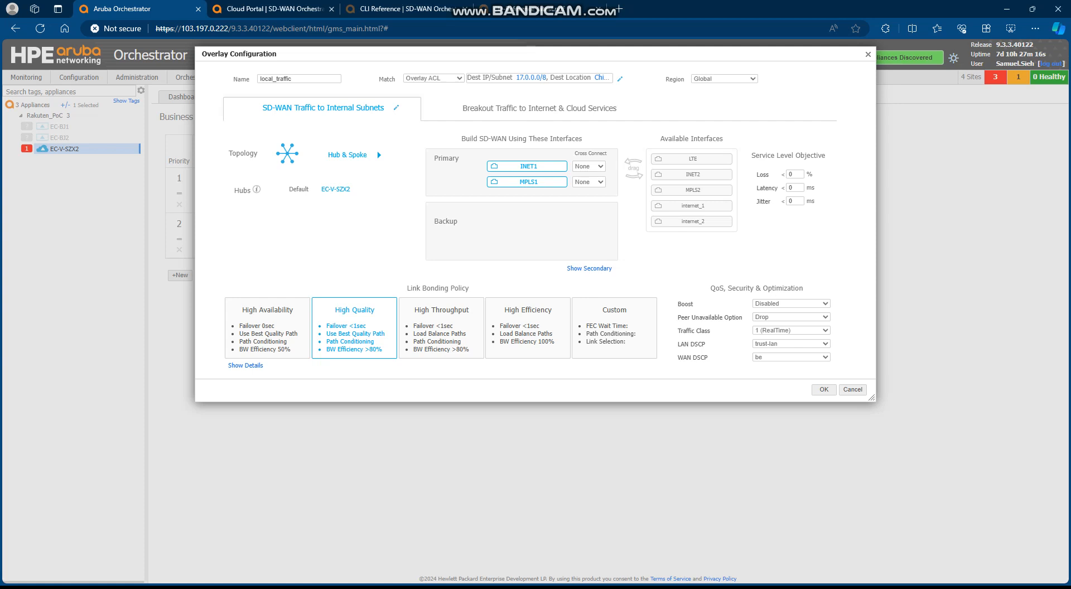
{"action": "left_click", "coordinate": [378, 155]}
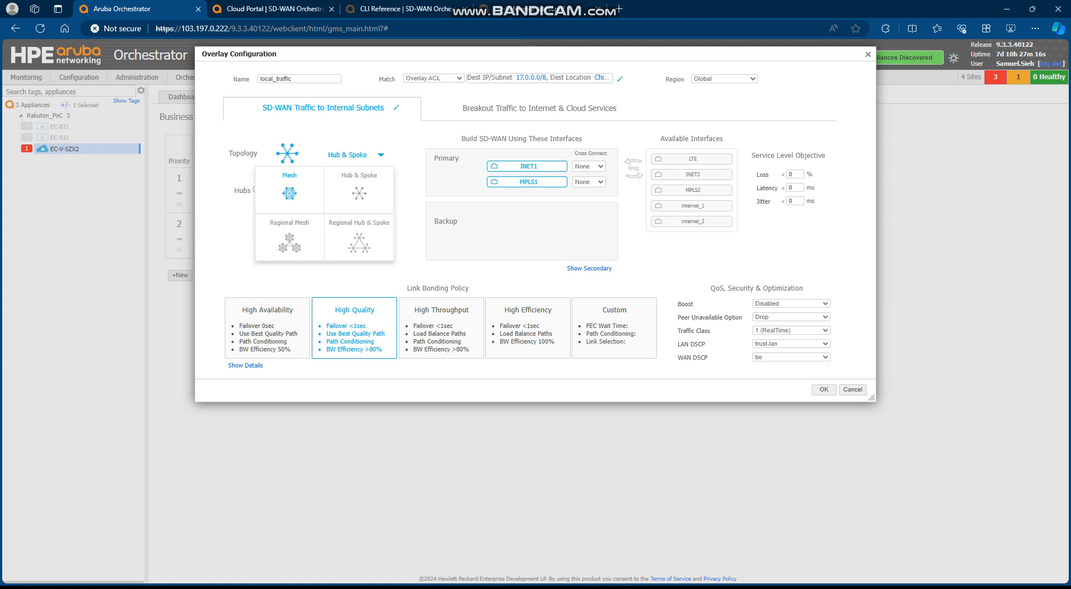
{"action": "left_click", "coordinate": [290, 193]}
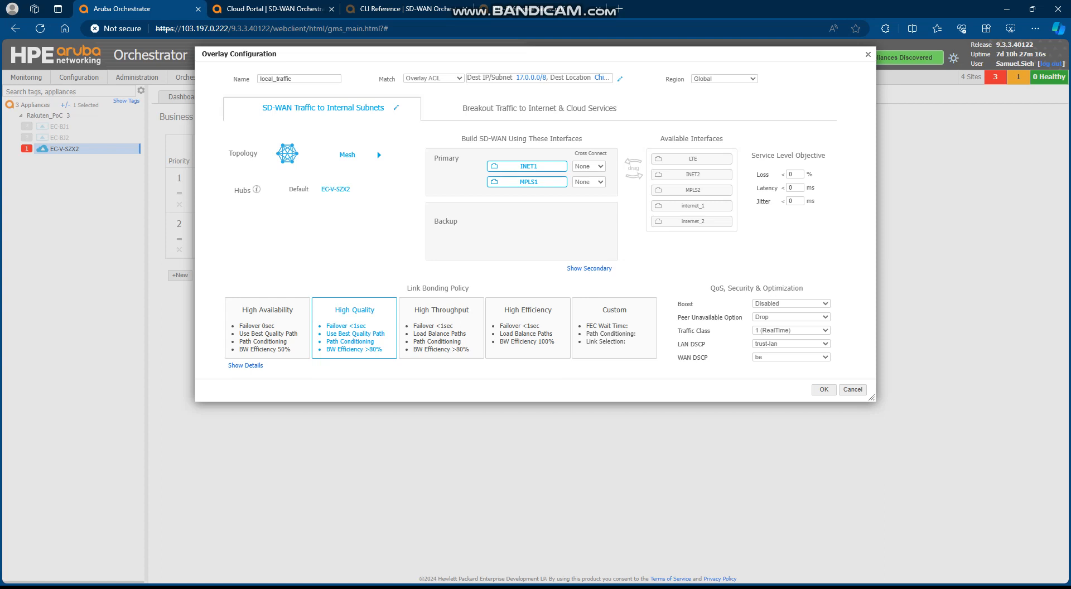
{"action": "left_click_drag", "start_coordinate": [693, 174], "coordinate": [529, 232]}
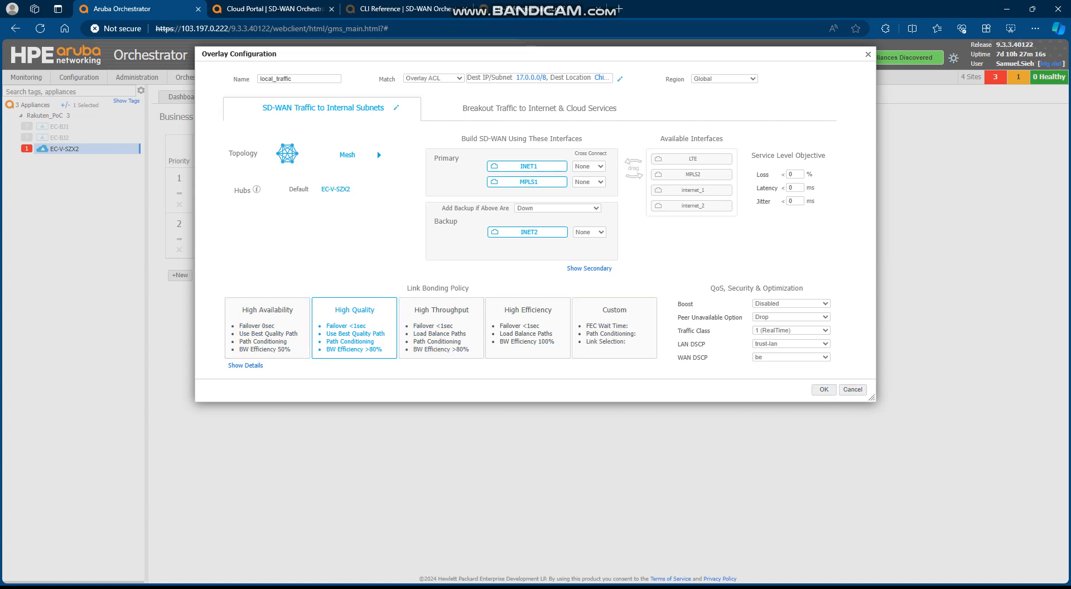
- Try local internet breakout with LTE as an additional primary interface and MPLS1 as backup, and discard all overlay changes
{"action": "left_click_drag", "start_coordinate": [503, 109], "coordinate": [462, 108]}
{"action": "left_click", "coordinate": [484, 108]}
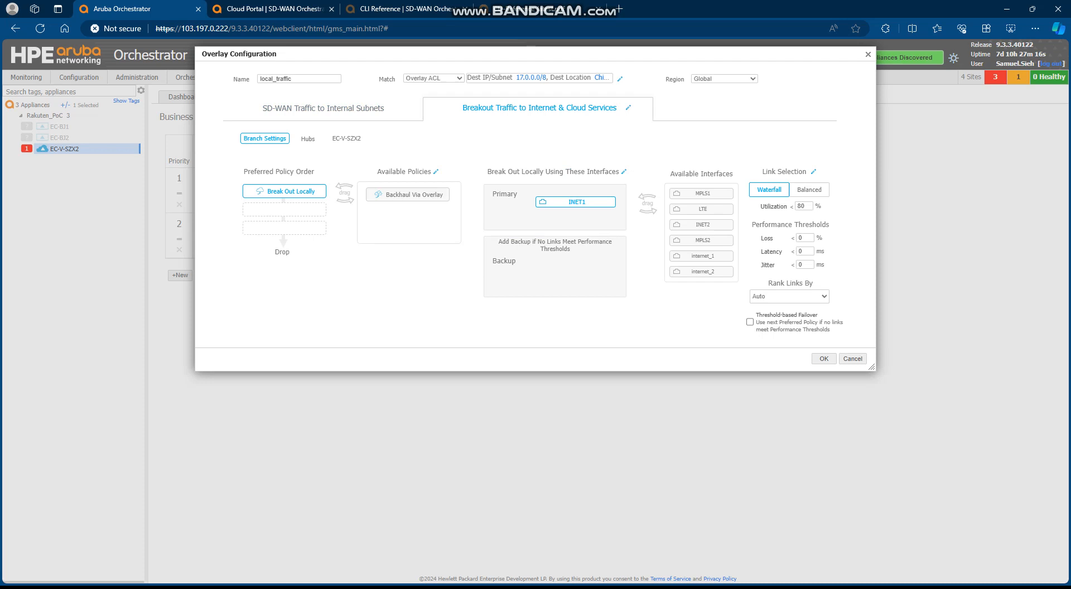
{"action": "left_click_drag", "start_coordinate": [702, 209], "coordinate": [576, 217]}
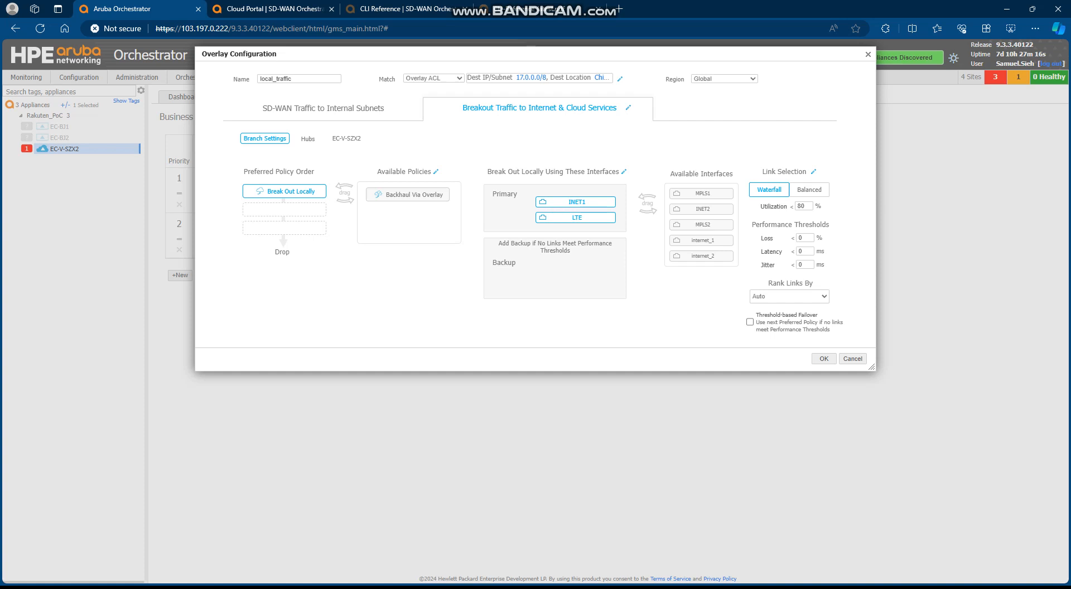
{"action": "left_click_drag", "start_coordinate": [702, 192], "coordinate": [563, 270]}
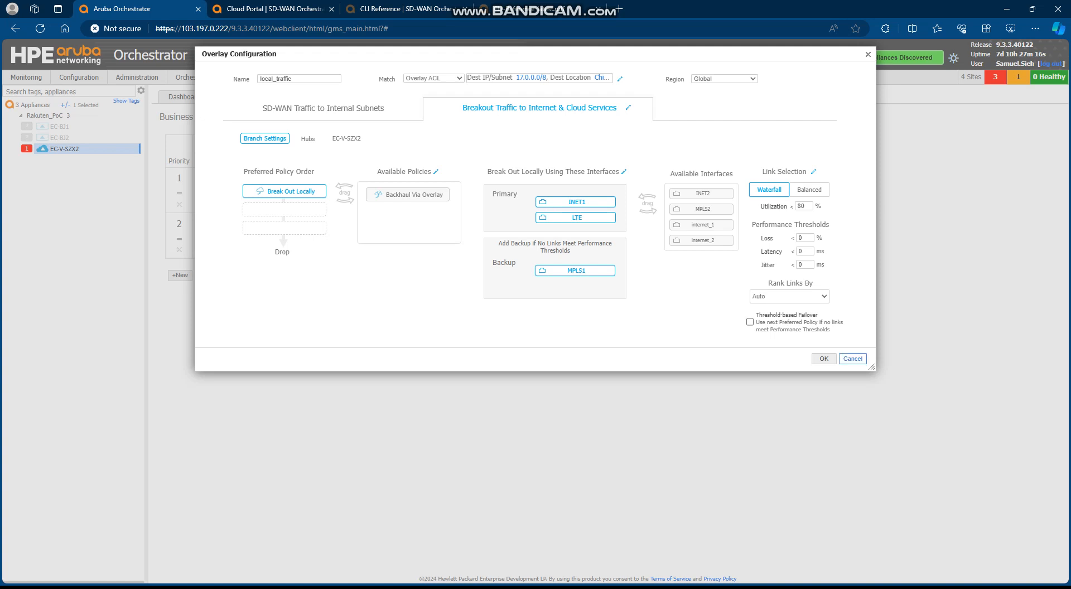
{"action": "left_click", "coordinate": [852, 359]}
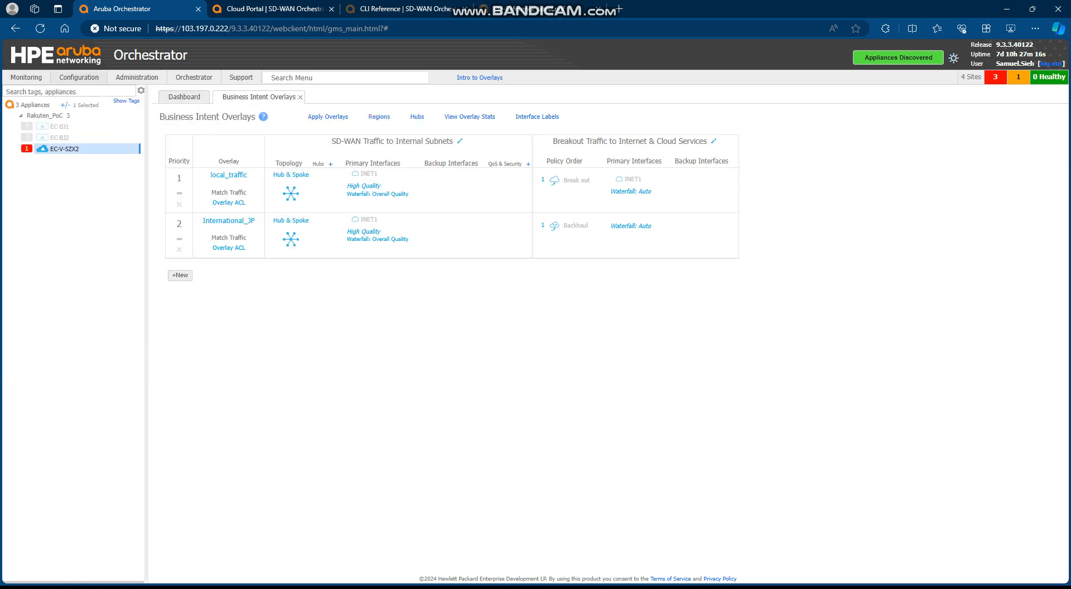
- Search the Application Definitions for "facebook"
{"action": "mouse_move", "coordinate": [79, 77]}
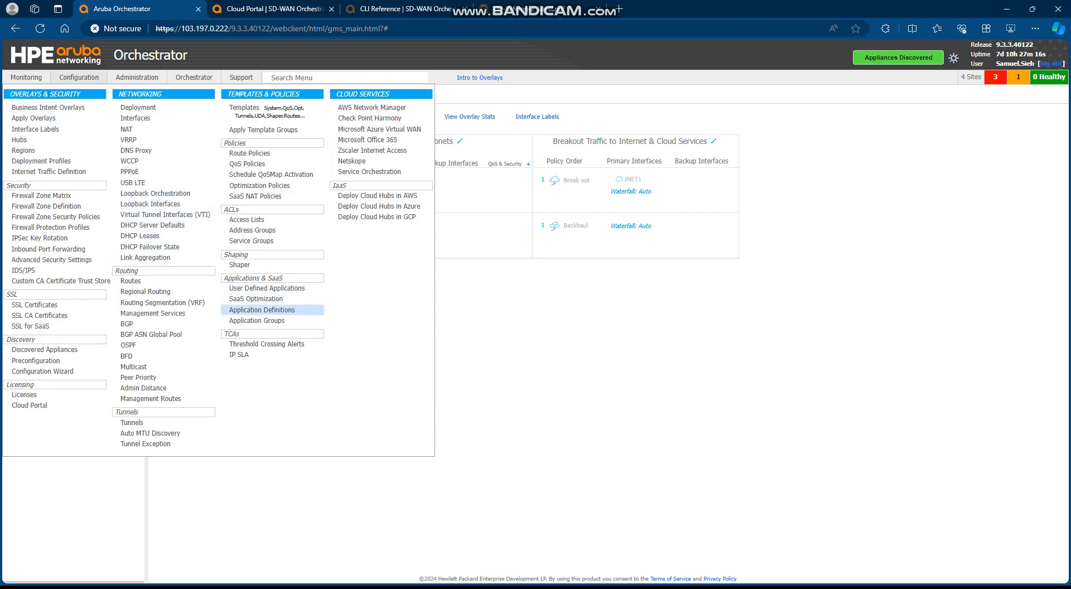
{"action": "left_click", "coordinate": [261, 309]}
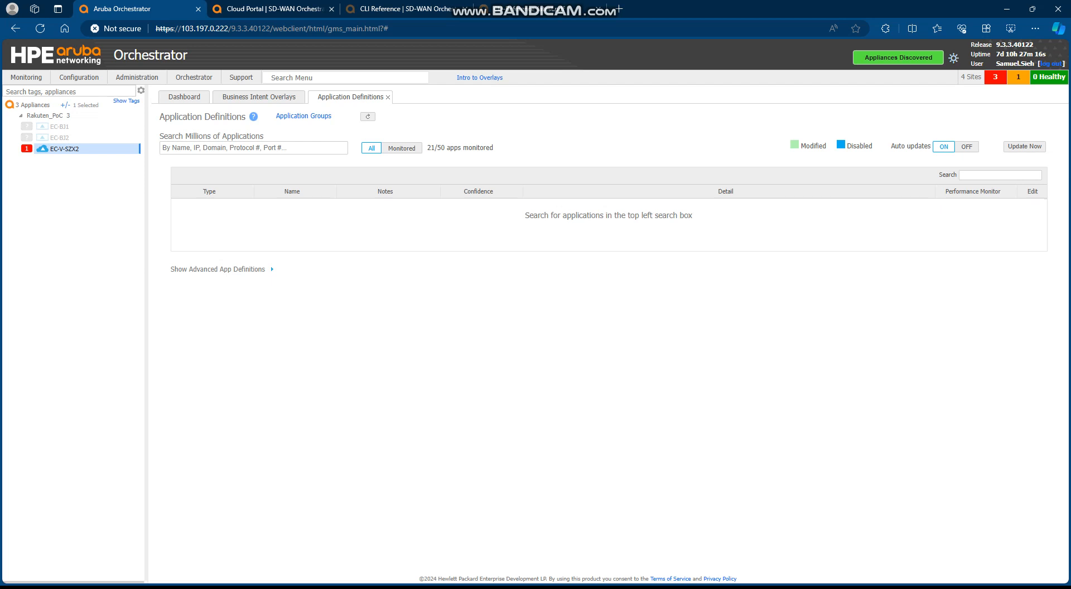
{"action": "left_click", "coordinate": [253, 148]}
{"action": "type", "text": "facebook"}
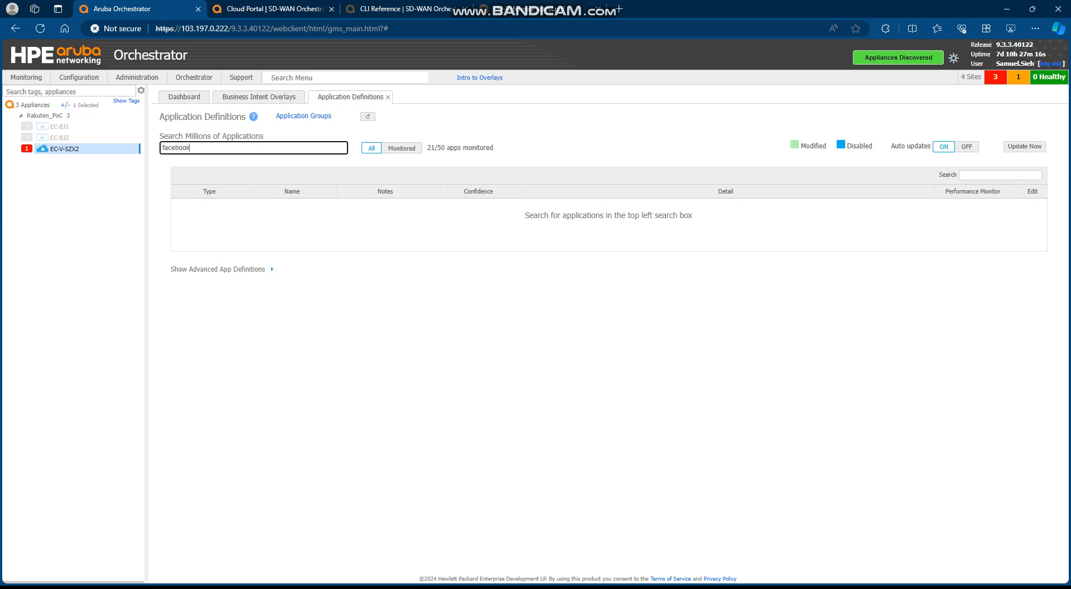
{"action": "key", "text": "Return"}
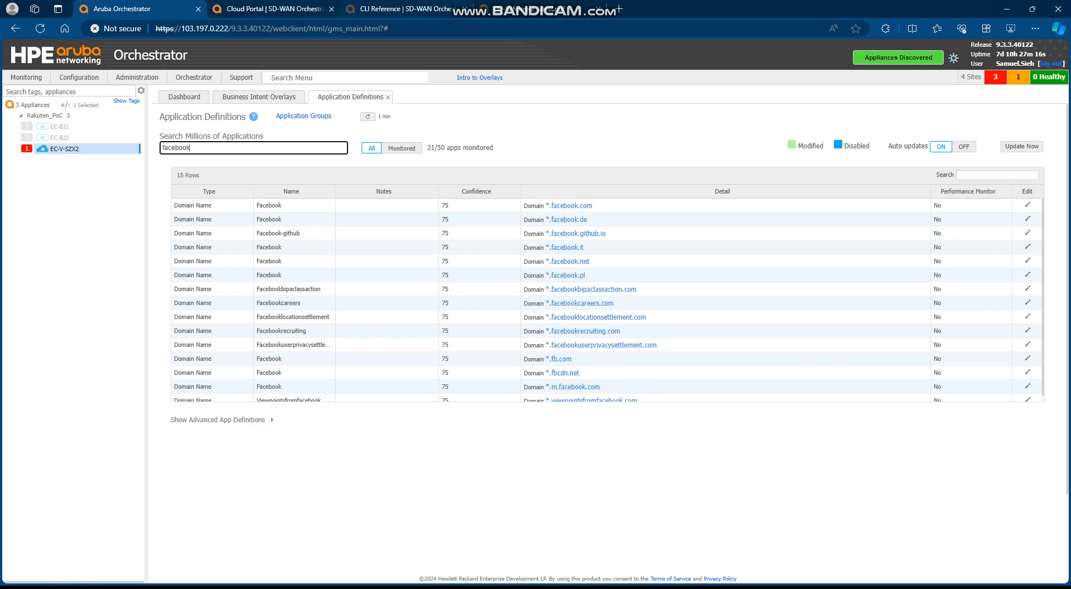
- Switch to the CLI Reference PDF and examine the configuration commands at the start of its table of contents
{"action": "left_click", "coordinate": [406, 9]}
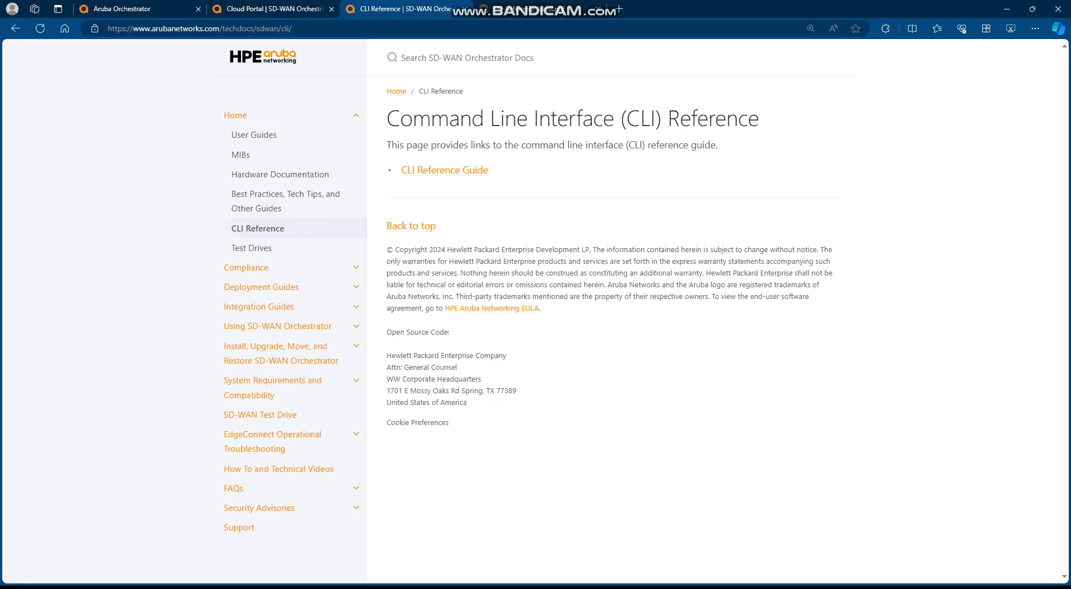
{"action": "left_click", "coordinate": [529, 9]}
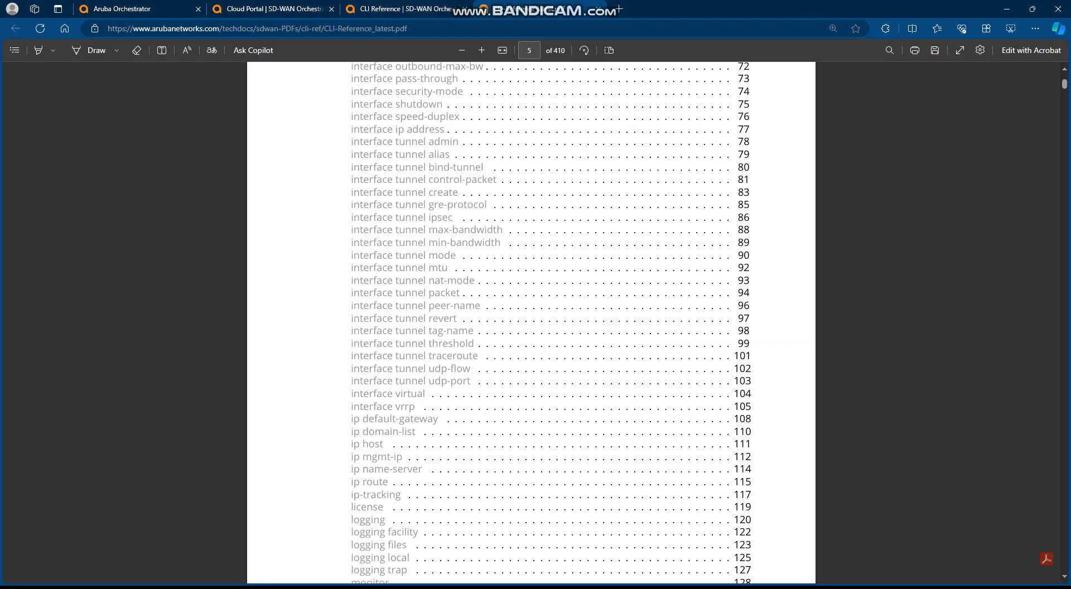
{"action": "left_click", "coordinate": [134, 9]}
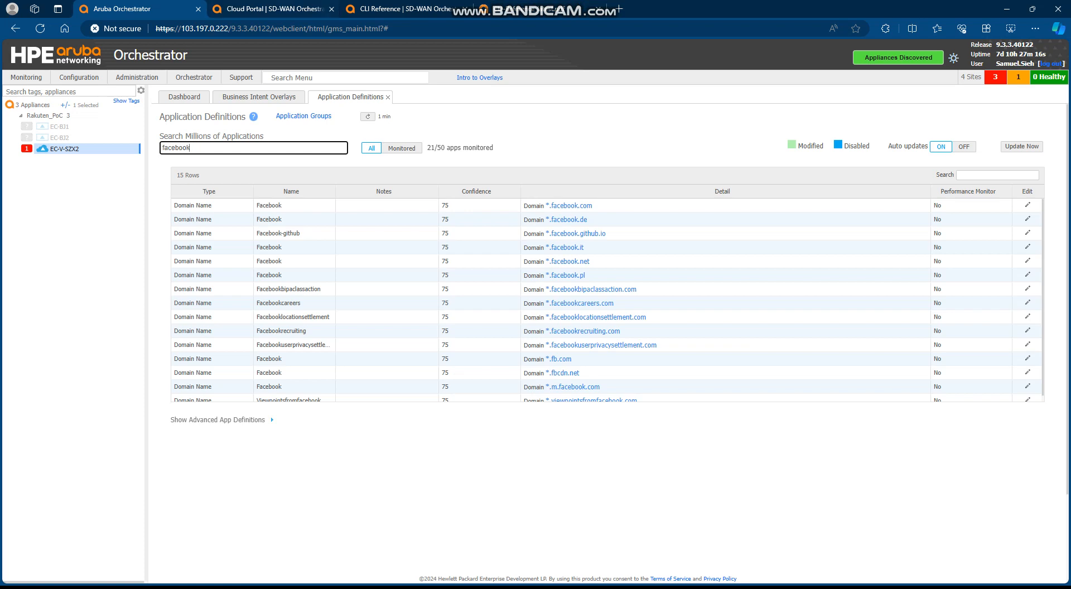
{"action": "left_click", "coordinate": [530, 9]}
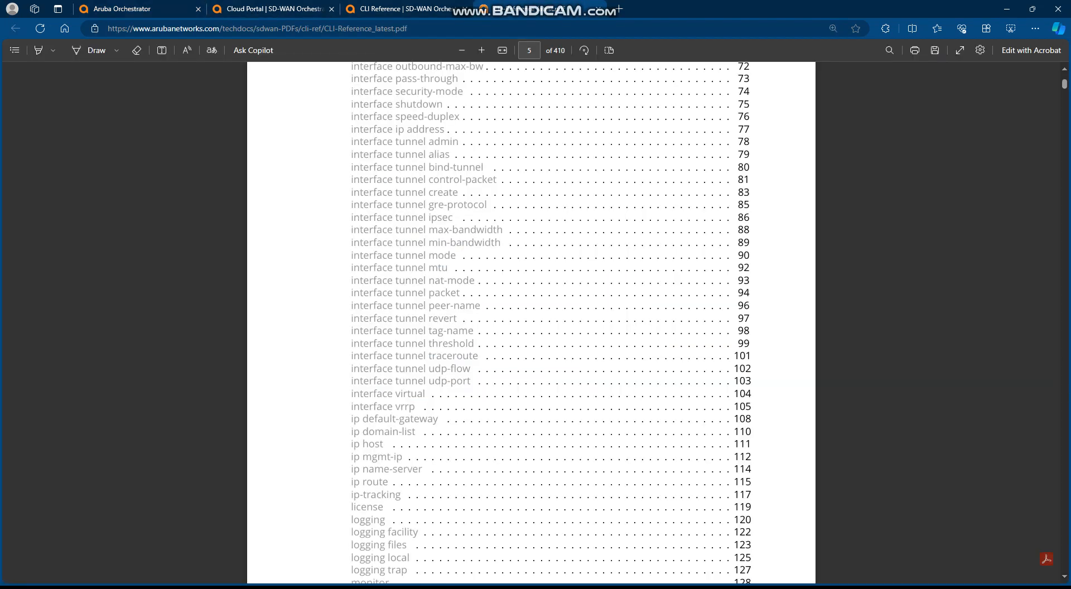
{"action": "scroll", "coordinate": [531, 323], "scroll_direction": "up", "scroll_amount": 10}
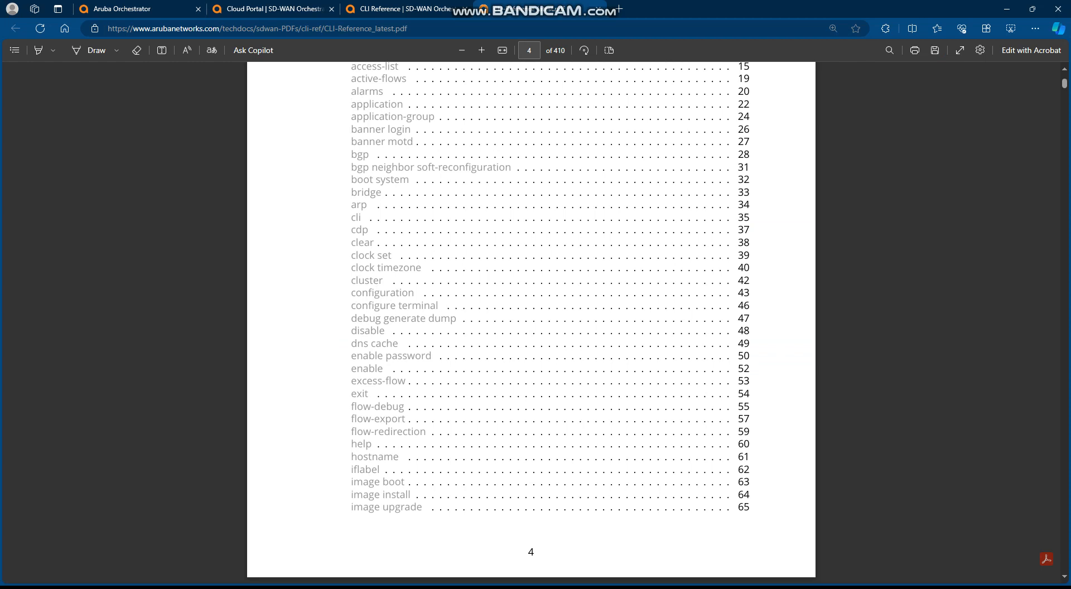
{"action": "scroll", "coordinate": [531, 323], "scroll_direction": "up", "scroll_amount": 5}
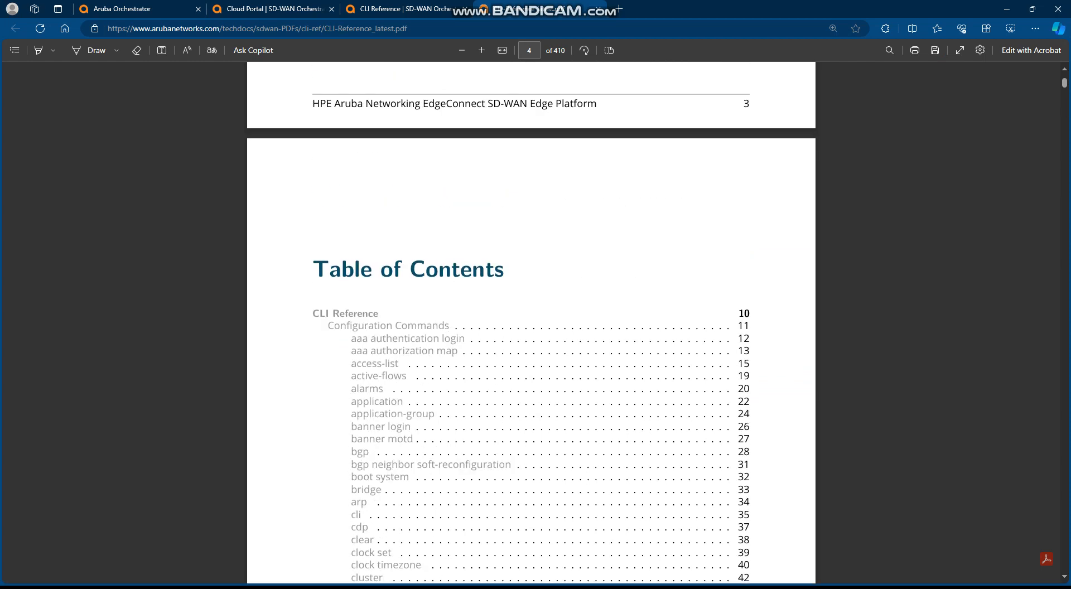
{"action": "scroll", "coordinate": [531, 323], "scroll_direction": "down", "scroll_amount": 3}
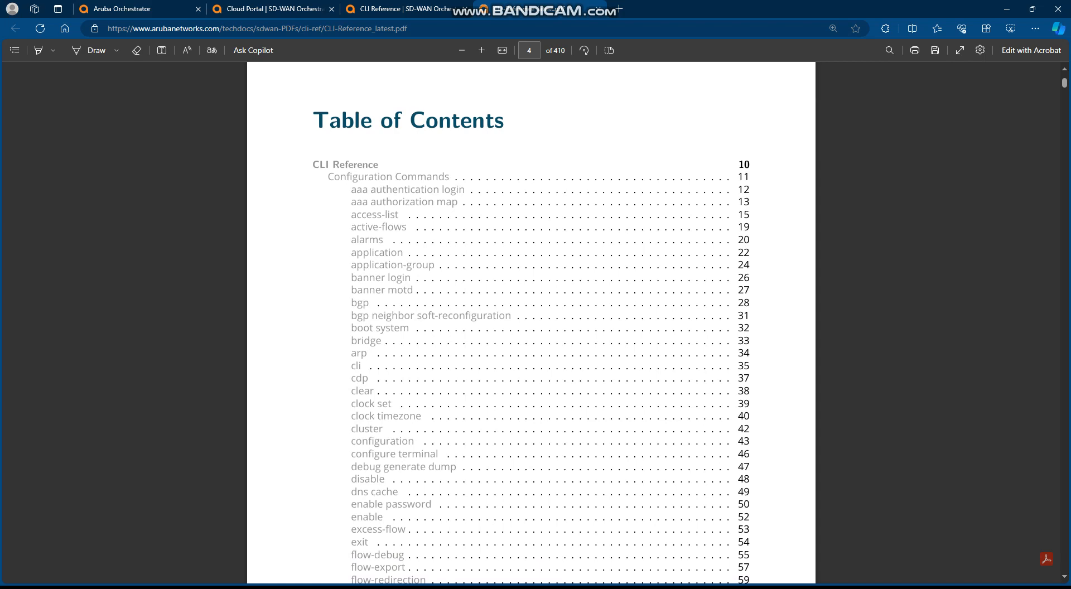
- Examine the remaining configuration commands and the display commands through the end of the CLI Reference's table of contents
{"action": "scroll", "coordinate": [530, 323], "scroll_direction": "down", "scroll_amount": 15}
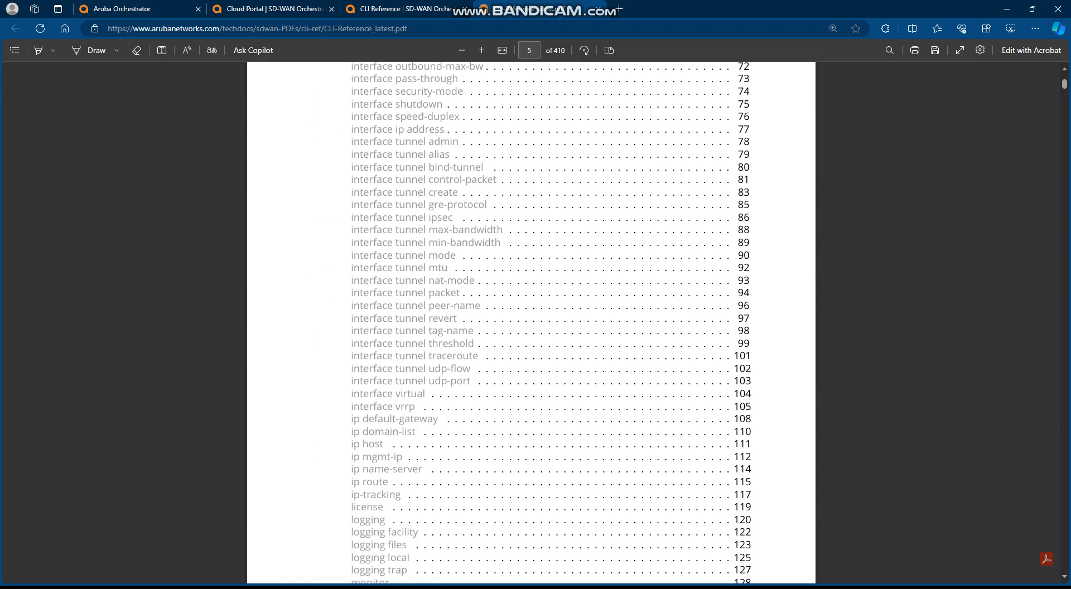
{"action": "scroll", "coordinate": [531, 323], "scroll_direction": "down", "scroll_amount": 4}
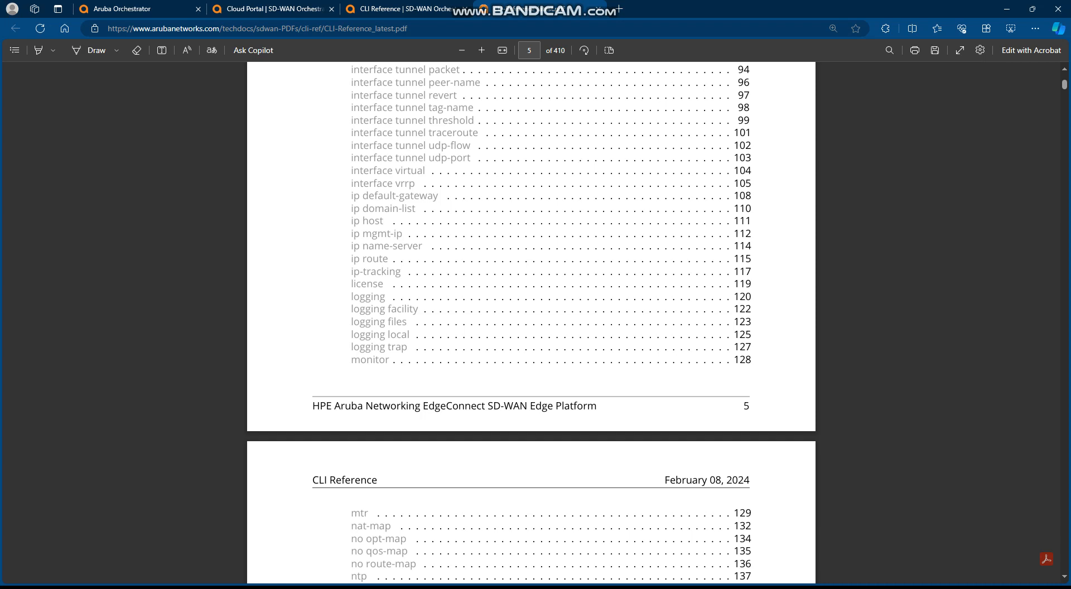
{"action": "scroll", "coordinate": [531, 323], "scroll_direction": "down", "scroll_amount": 18}
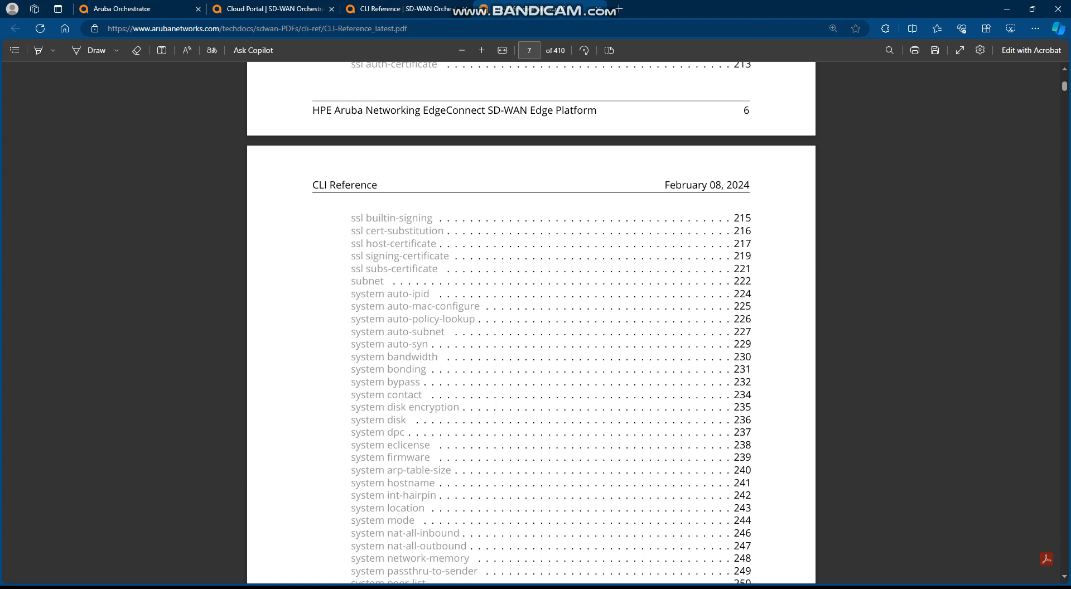
{"action": "scroll", "coordinate": [531, 324], "scroll_direction": "down", "scroll_amount": 15}
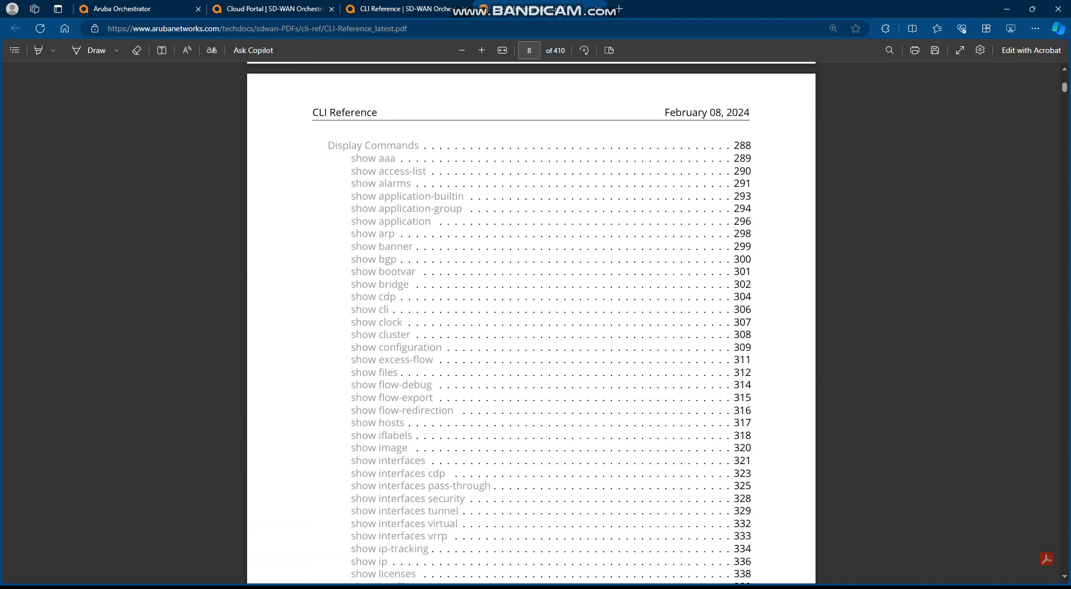
{"action": "scroll", "coordinate": [531, 323], "scroll_direction": "down", "scroll_amount": 20}
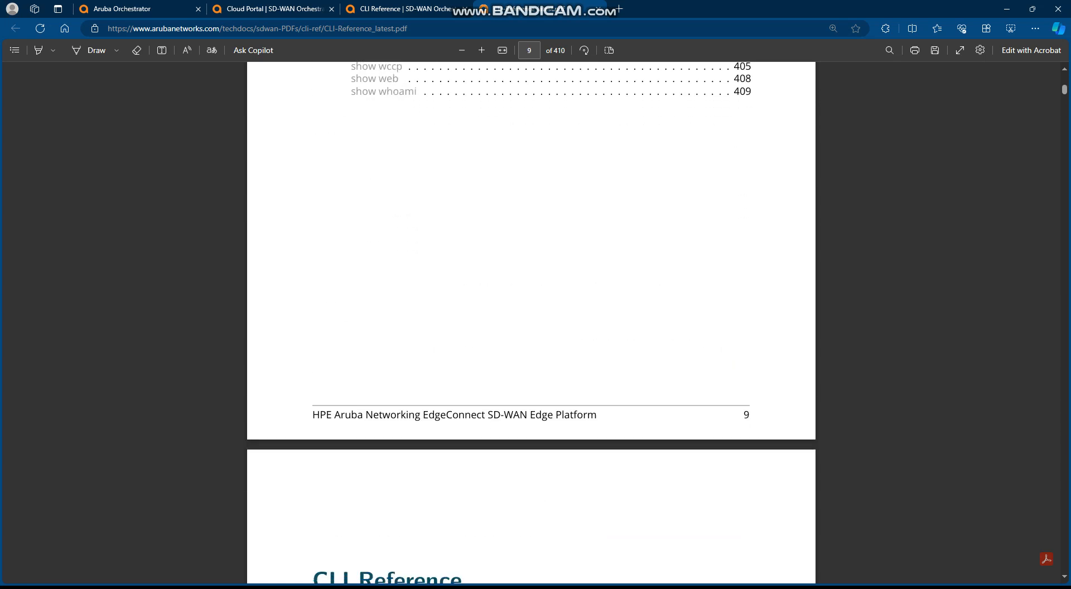
- Switch back to Aruba Orchestrator and look over the configuration options for overlays, security, networking, policies and cloud services
{"action": "left_click", "coordinate": [167, 9]}
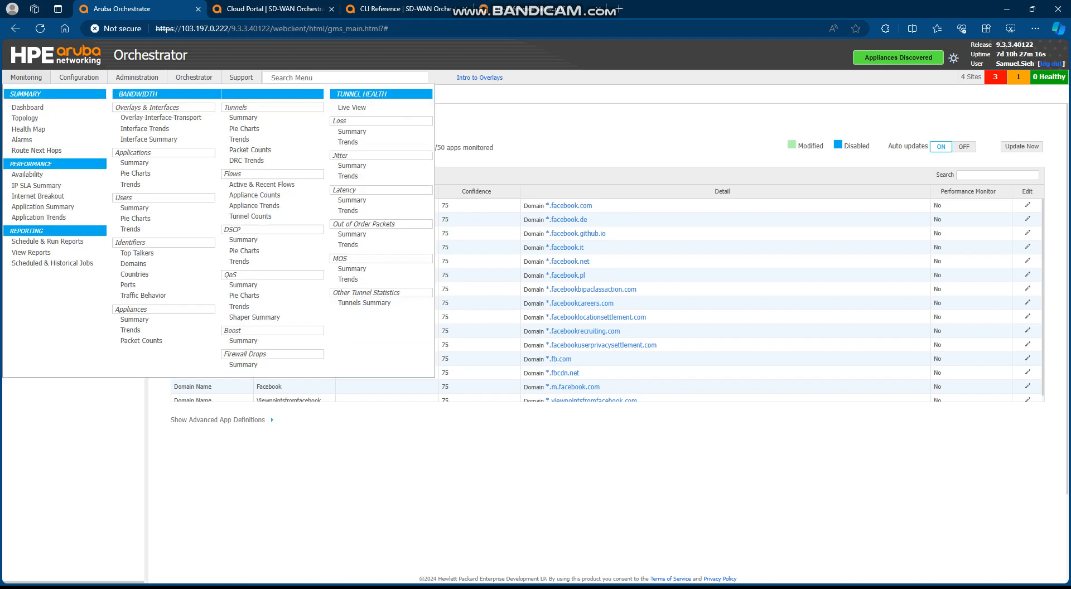
{"action": "mouse_move", "coordinate": [79, 77]}
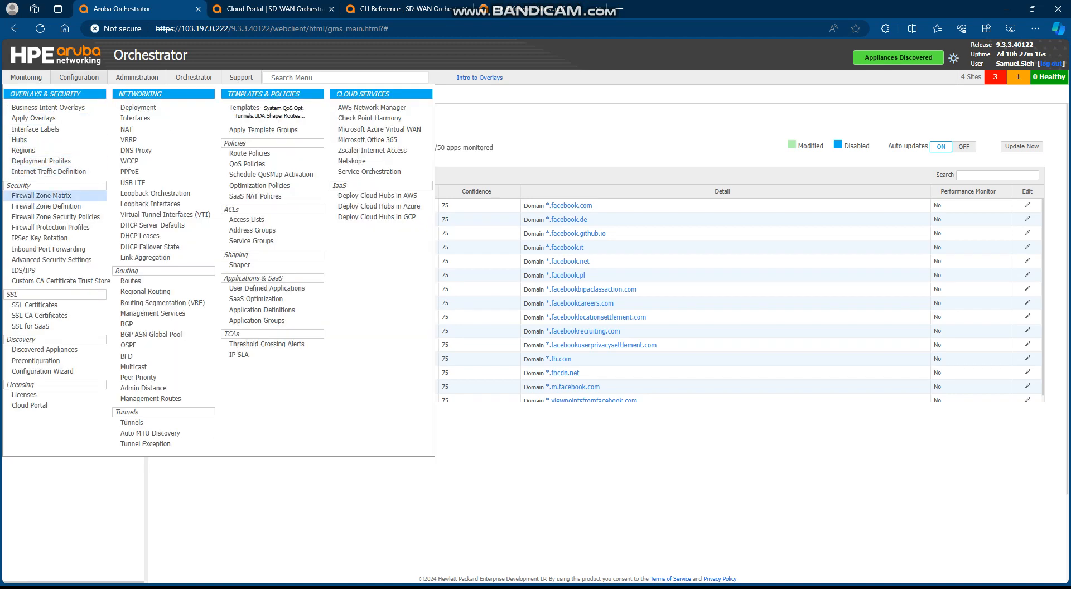